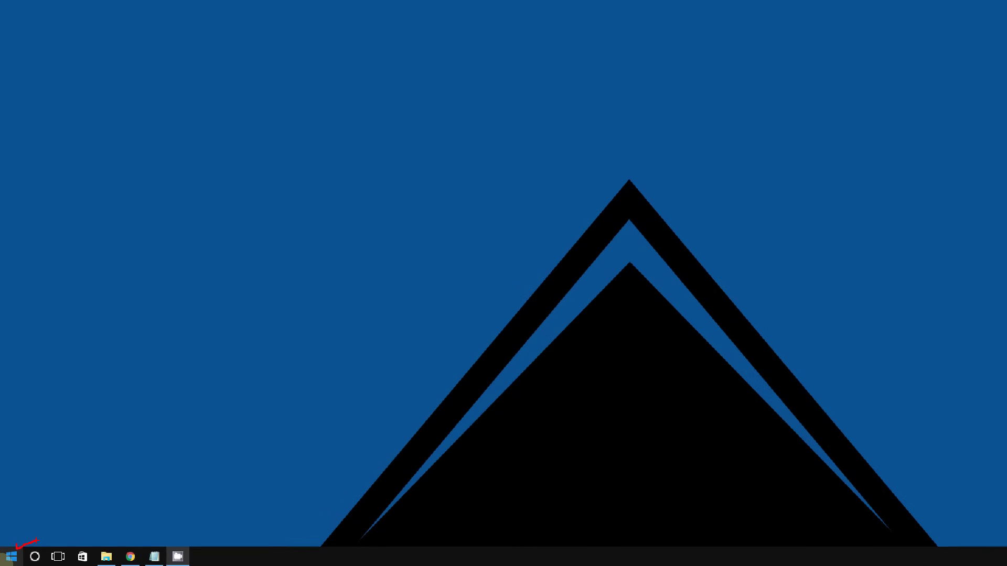
Search the Start menu for 'network proxy', then dismiss the results
{"action": "left_click", "coordinate": [8, 556]}
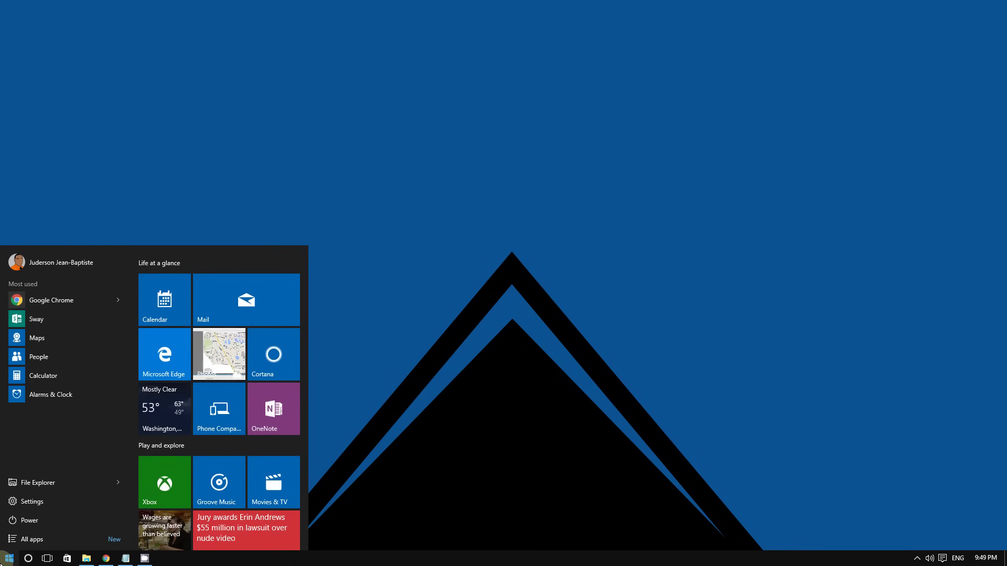
{"action": "type", "text": "network "}
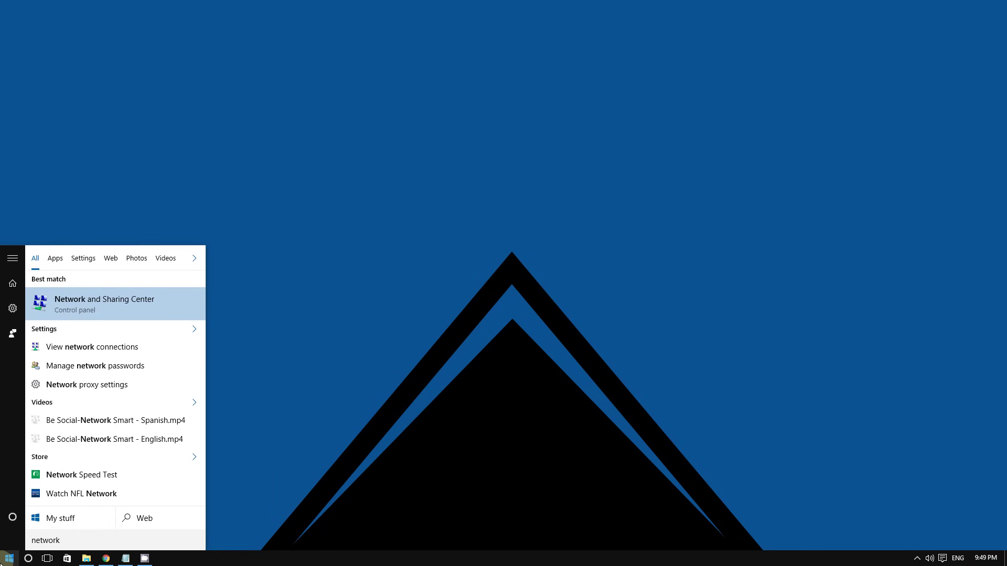
{"action": "type", "text": "proxy"}
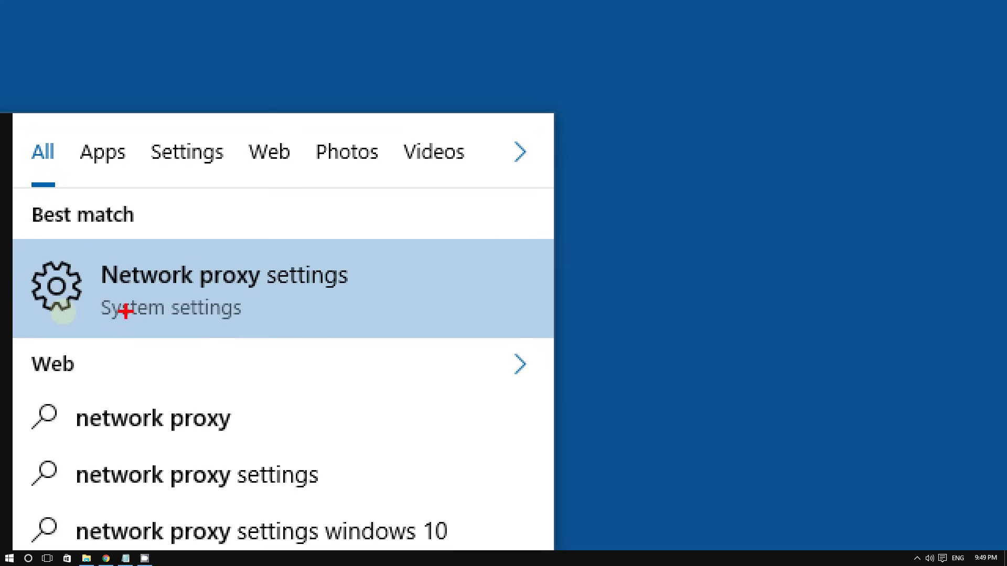
{"action": "left_click_drag", "start_coordinate": [381, 287], "coordinate": [580, 223]}
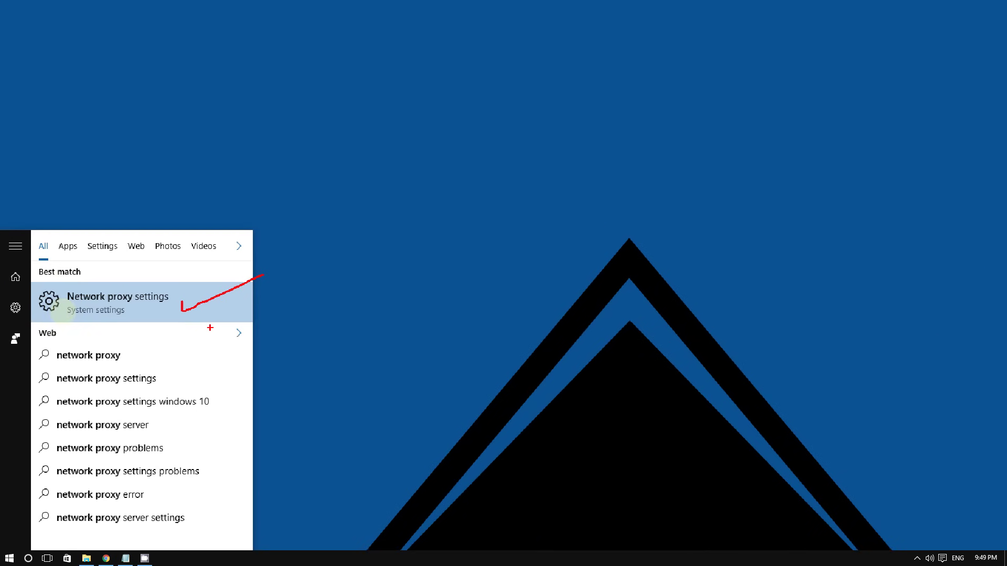
{"action": "left_click", "coordinate": [84, 315]}
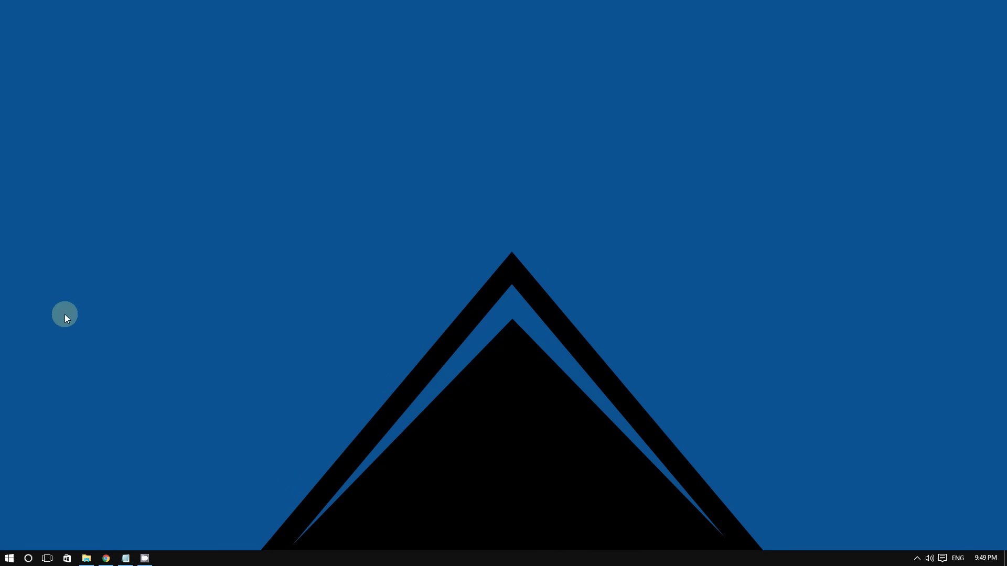
Go to Settings > Network & Internet > Proxy
{"action": "left_click", "coordinate": [9, 559]}
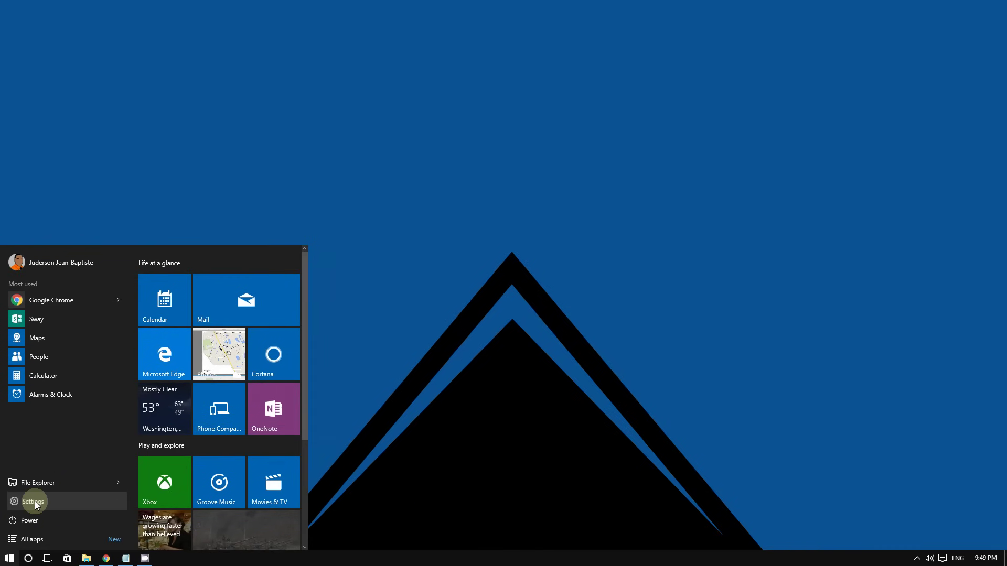
{"action": "left_click", "coordinate": [42, 486]}
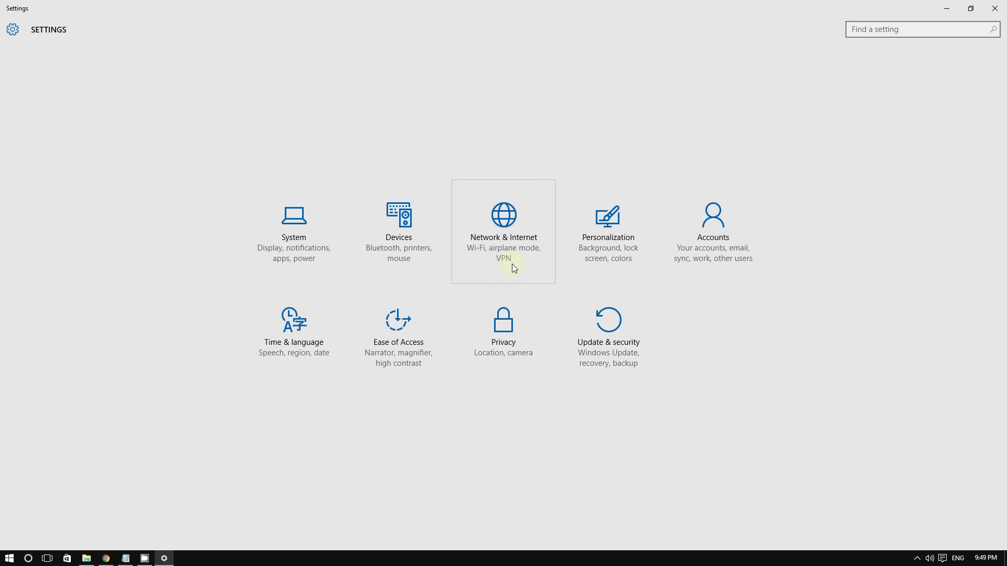
{"action": "left_click", "coordinate": [502, 251]}
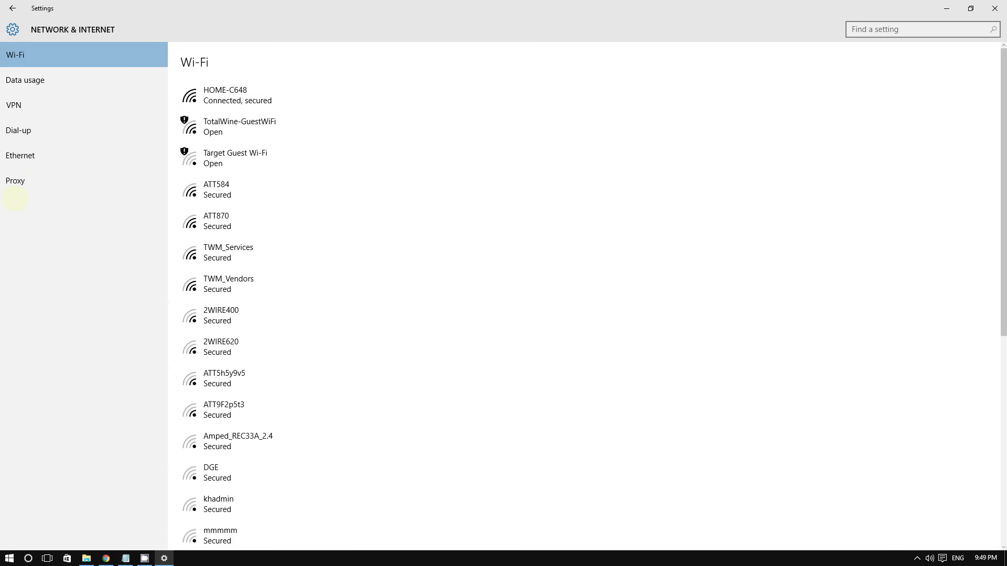
{"action": "left_click", "coordinate": [17, 181]}
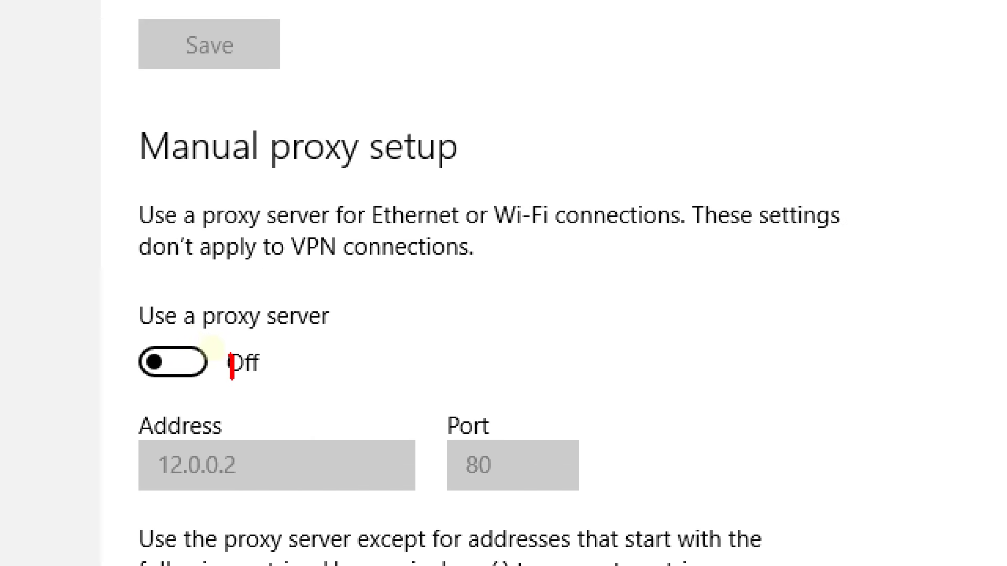
Switch 'Use a proxy server' on and back off, then close Settings
{"action": "left_click", "coordinate": [157, 362]}
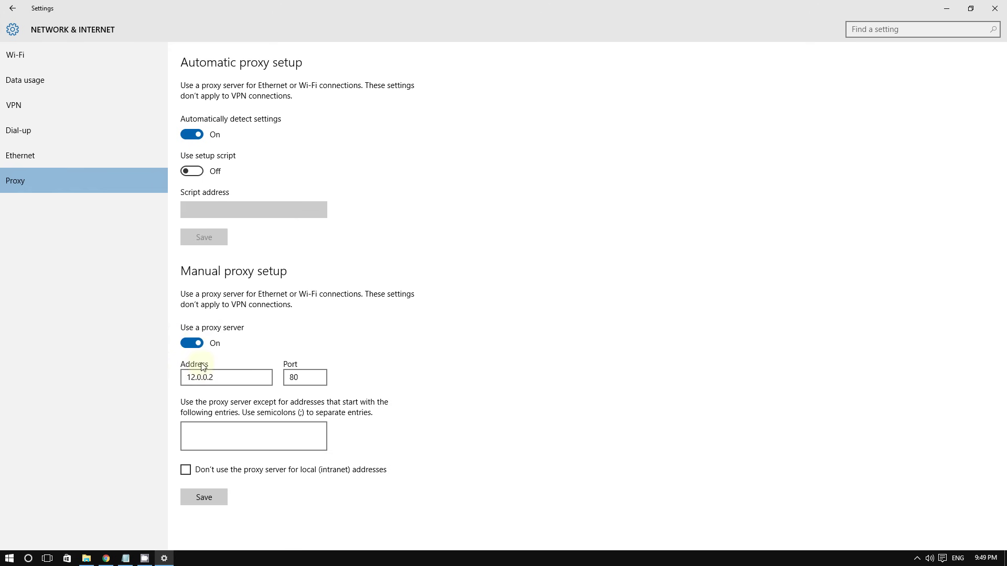
{"action": "left_click", "coordinate": [193, 344]}
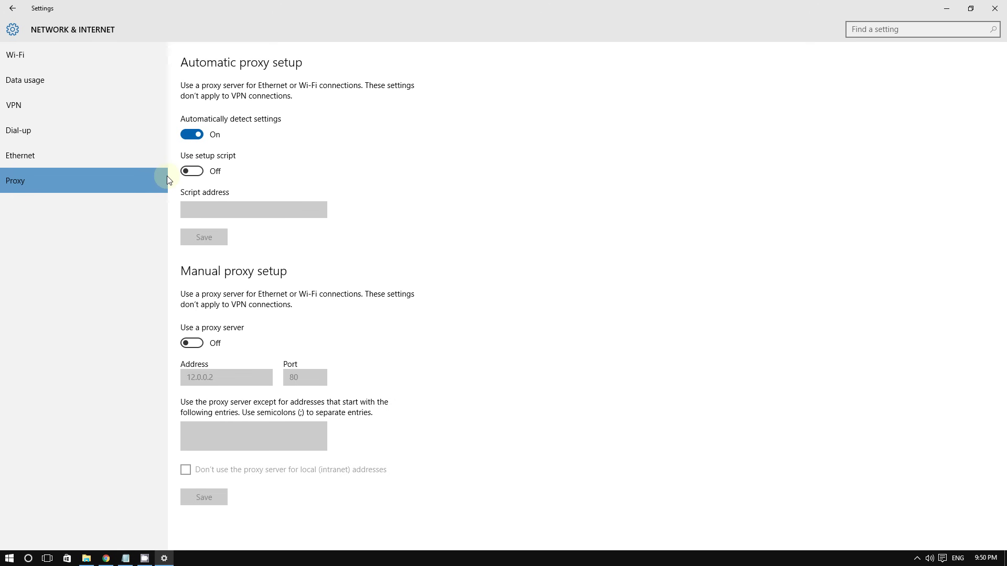
{"action": "left_click", "coordinate": [994, 9]}
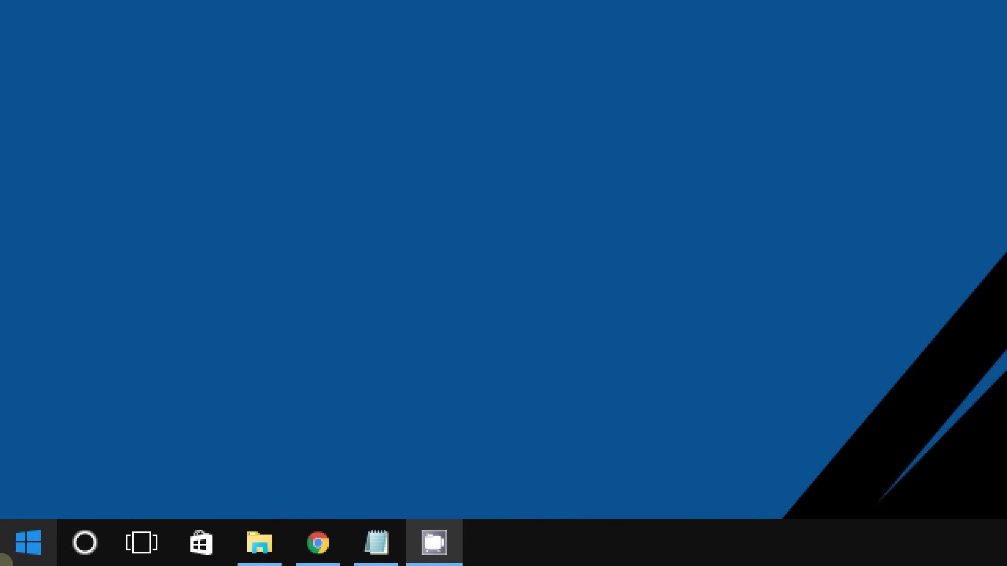
Launch Command Prompt (Admin) from the Start button's right-click menu
{"action": "right_click", "coordinate": [6, 559]}
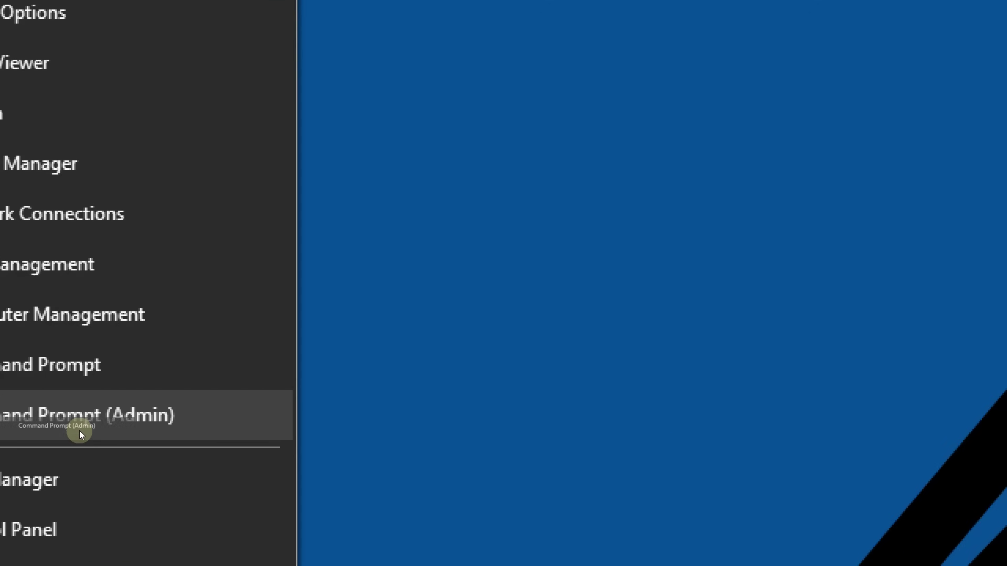
{"action": "left_click", "coordinate": [80, 429]}
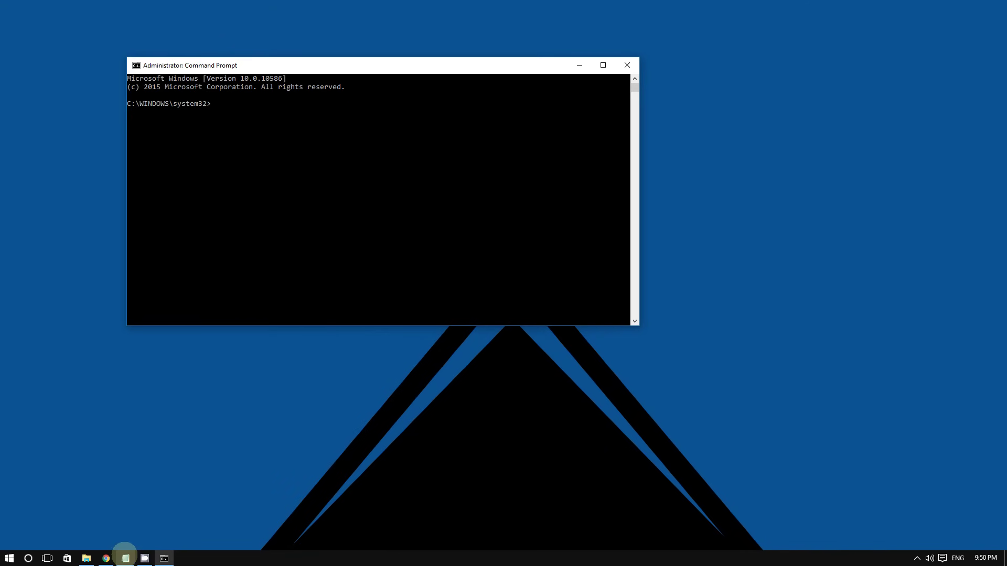
{"action": "left_click", "coordinate": [126, 558]}
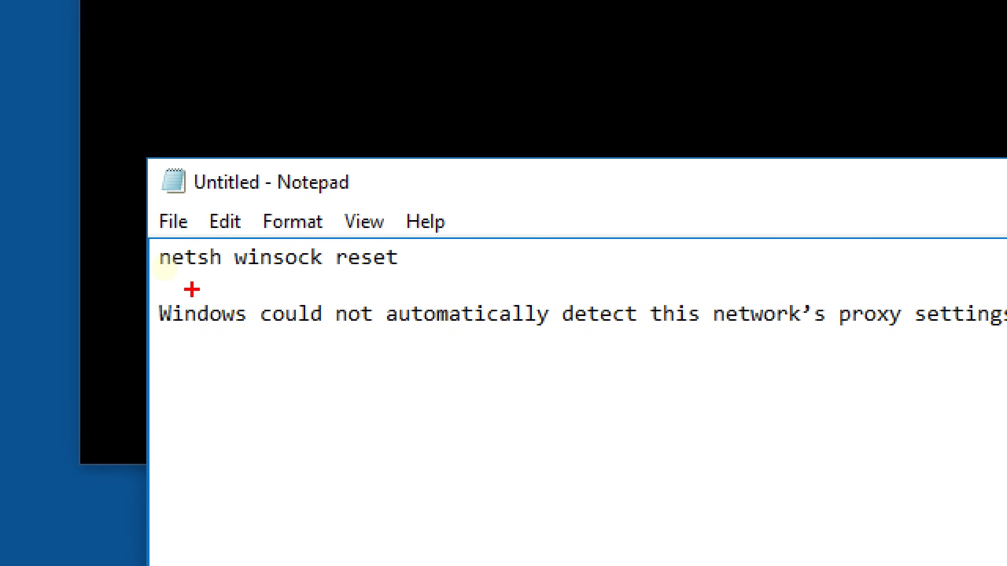
{"action": "left_click", "coordinate": [152, 273]}
{"action": "mouse_move", "coordinate": [166, 277]}
{"action": "left_mouse_down"}
{"action": "mouse_move", "coordinate": [223, 290]}
{"action": "mouse_move", "coordinate": [405, 276]}
{"action": "left_mouse_up"}
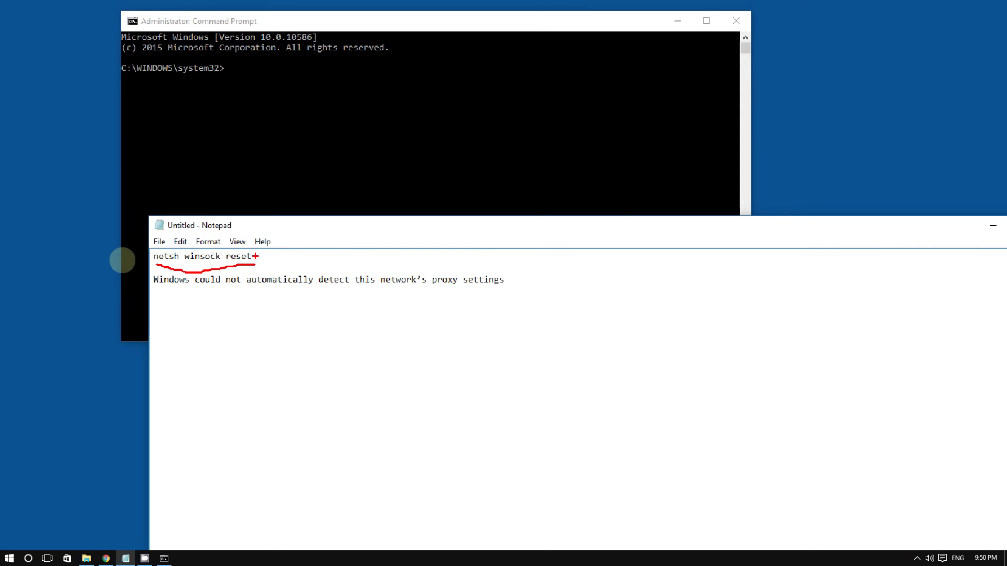
{"action": "left_click_drag", "start_coordinate": [234, 257], "coordinate": [151, 256]}
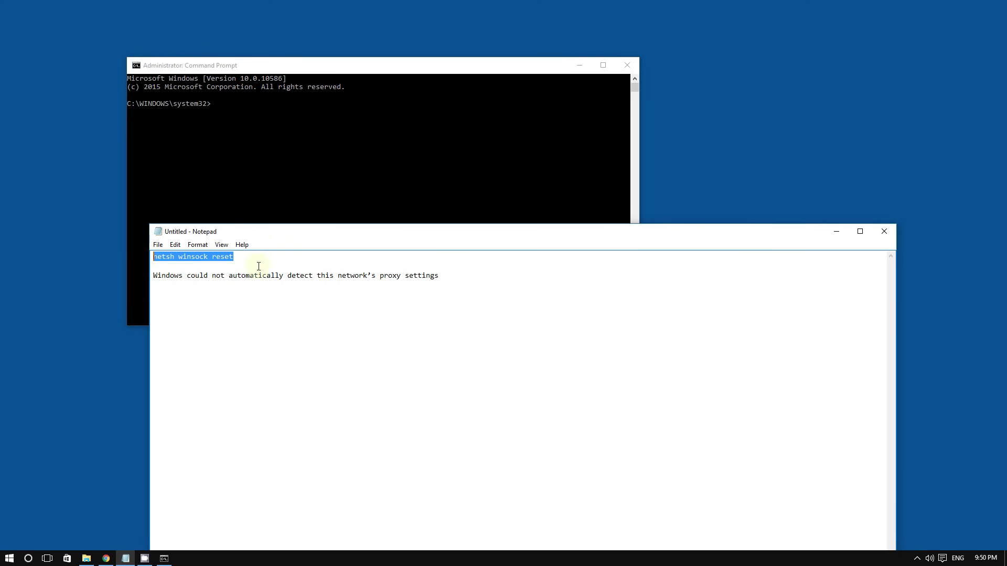
{"action": "left_click", "coordinate": [836, 232]}
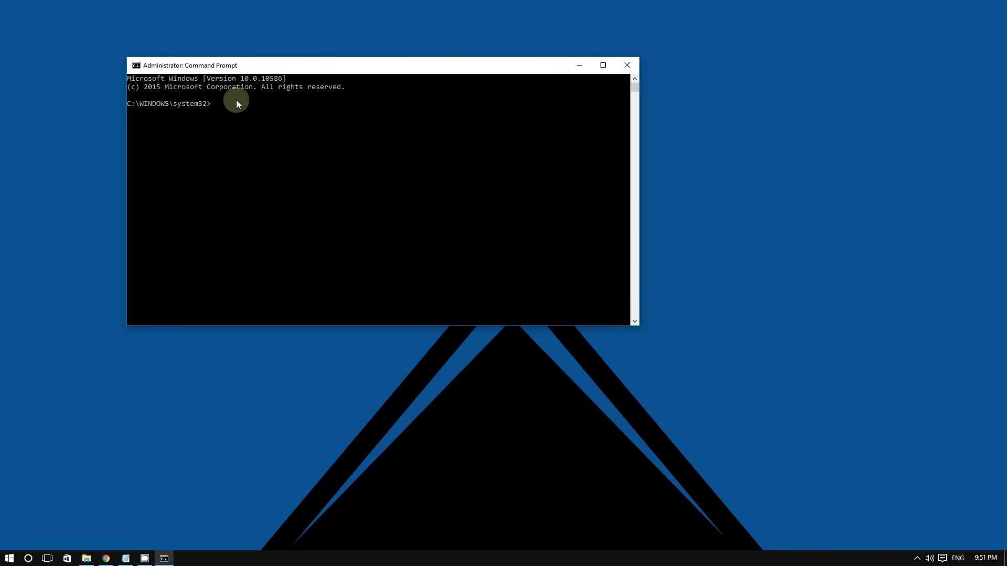
Run 'netsh winsock reset' and check the Winsock Catalog success and restart message
{"action": "type", "text": "netsh winsock reset"}
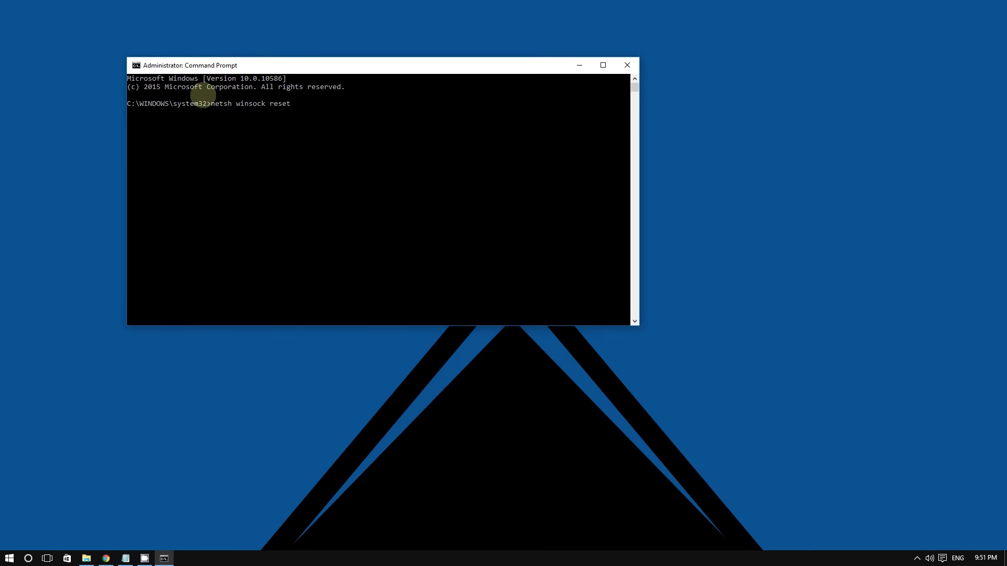
{"action": "key", "text": "Return"}
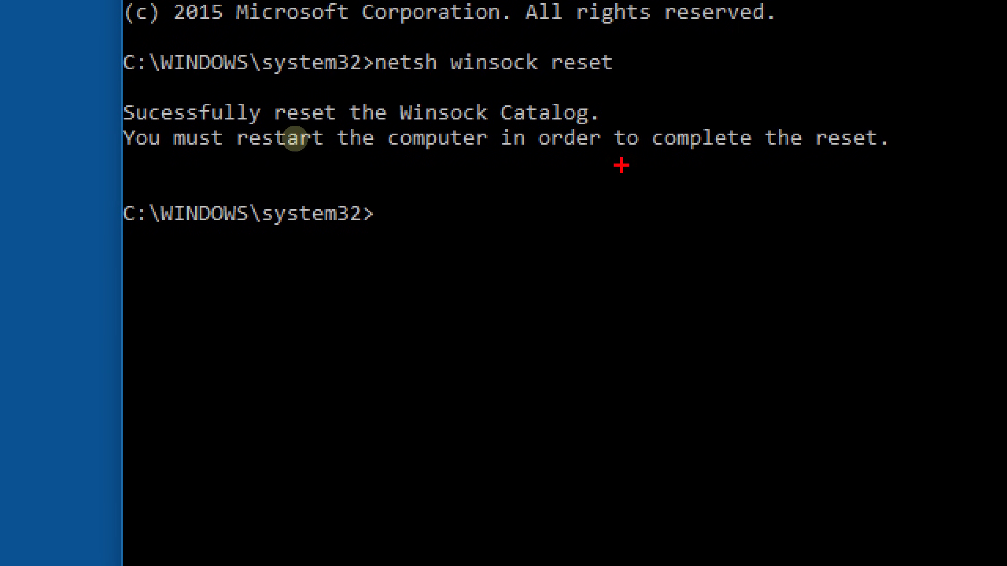
{"action": "left_click_drag", "start_coordinate": [164, 168], "coordinate": [499, 180]}
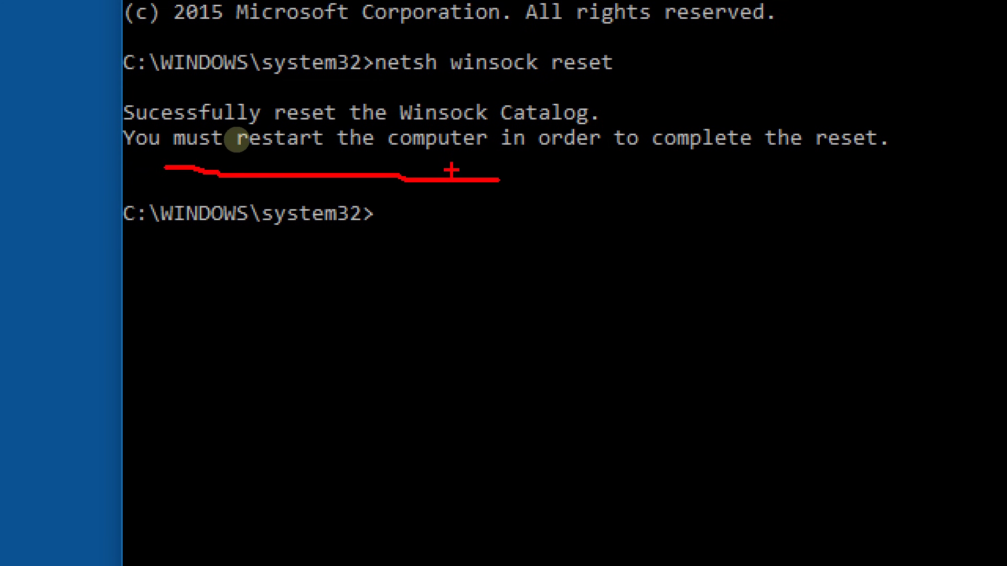
{"action": "key", "text": "Escape"}
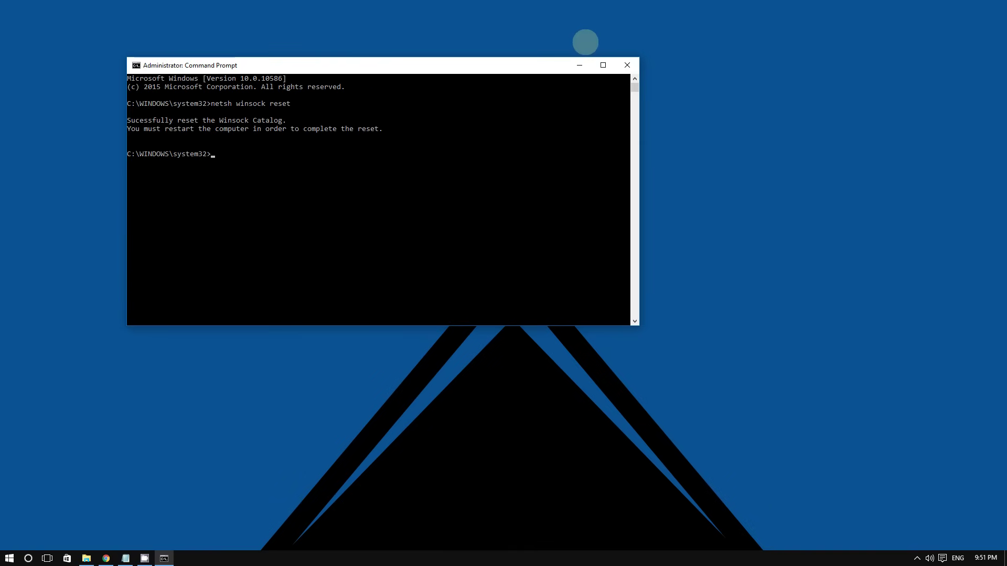
Close the Administrator: Command Prompt window
{"action": "left_click", "coordinate": [627, 65]}
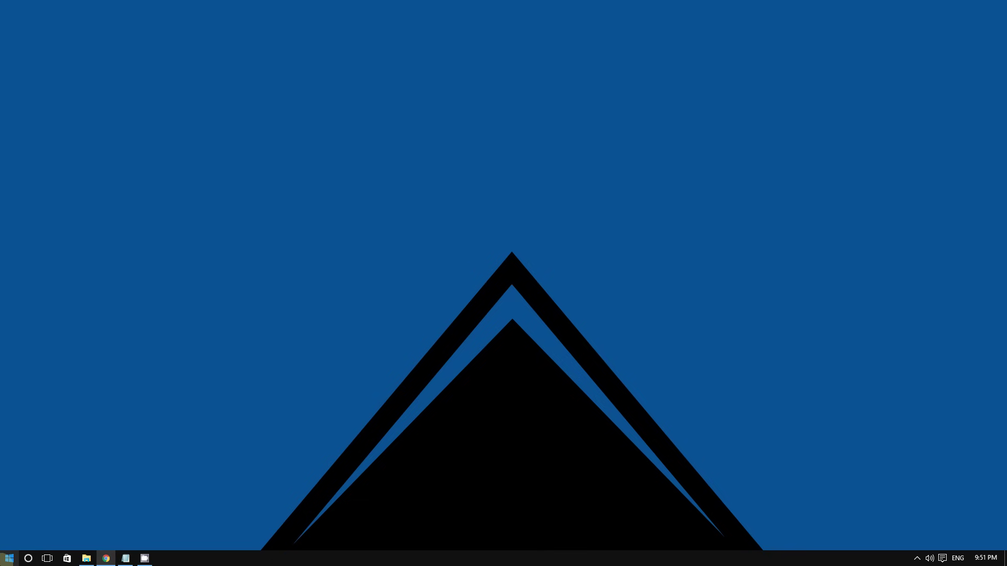
Search Start for 'res' and open the Reset this PC best match
{"action": "left_click", "coordinate": [9, 558]}
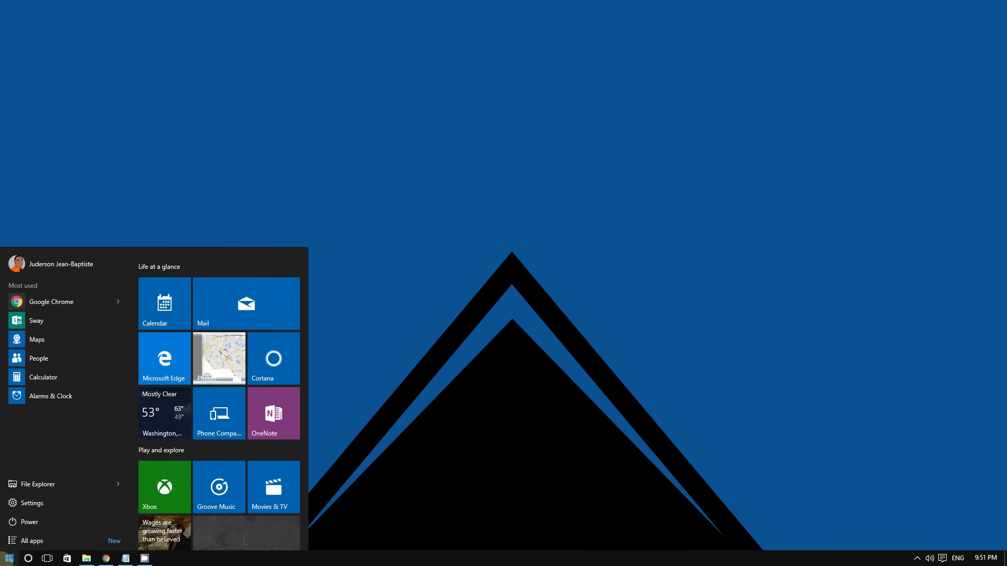
{"action": "type", "text": "rese"}
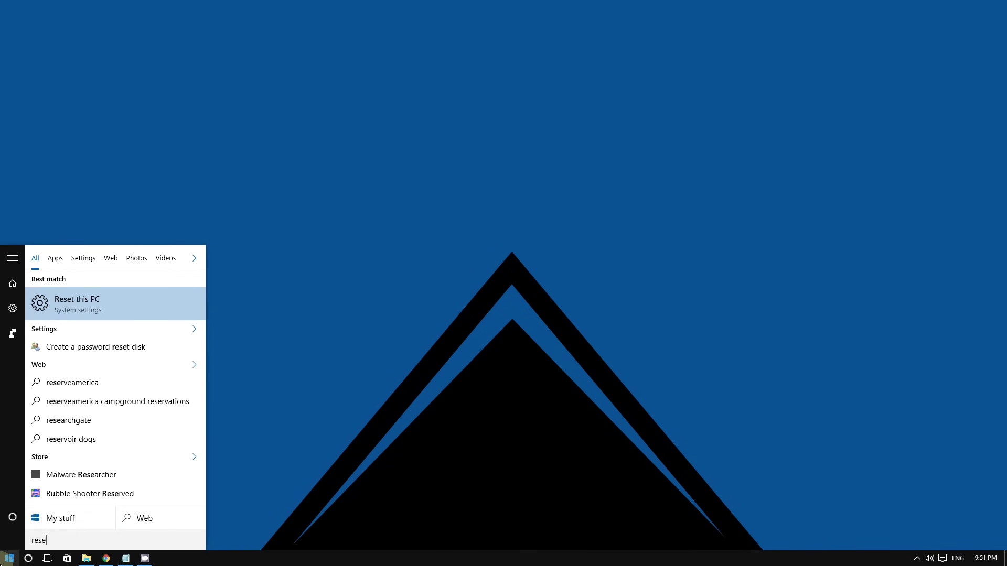
{"action": "type", "text": "t"}
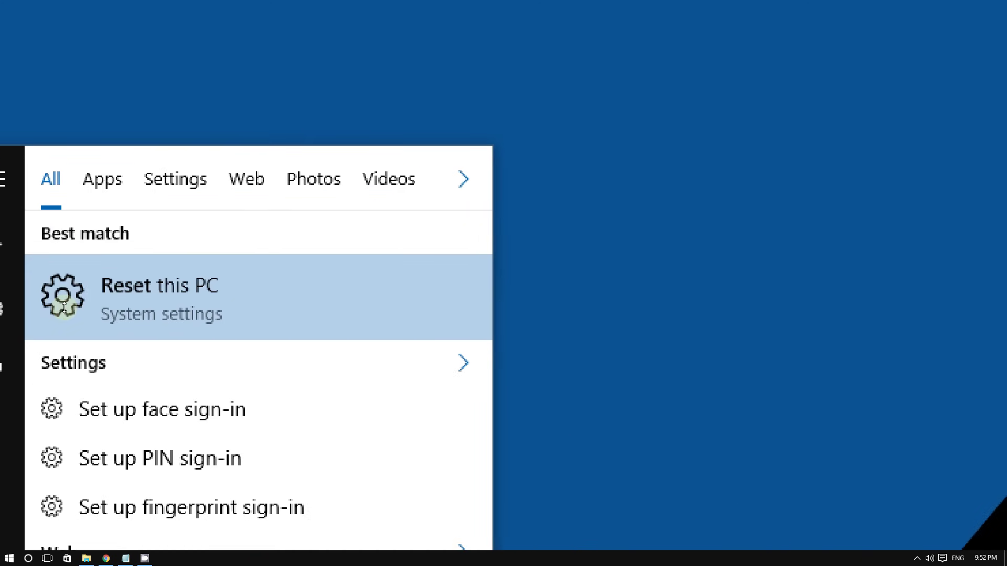
{"action": "mouse_move", "coordinate": [245, 287]}
{"action": "left_mouse_down"}
{"action": "mouse_move", "coordinate": [264, 301]}
{"action": "mouse_move", "coordinate": [311, 278]}
{"action": "left_mouse_up"}
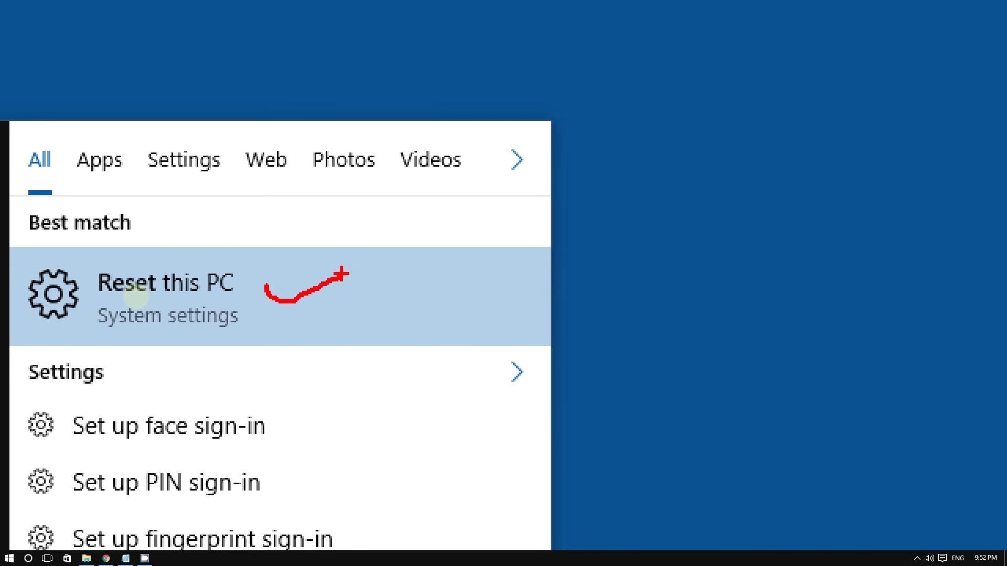
{"action": "left_click", "coordinate": [6, 557]}
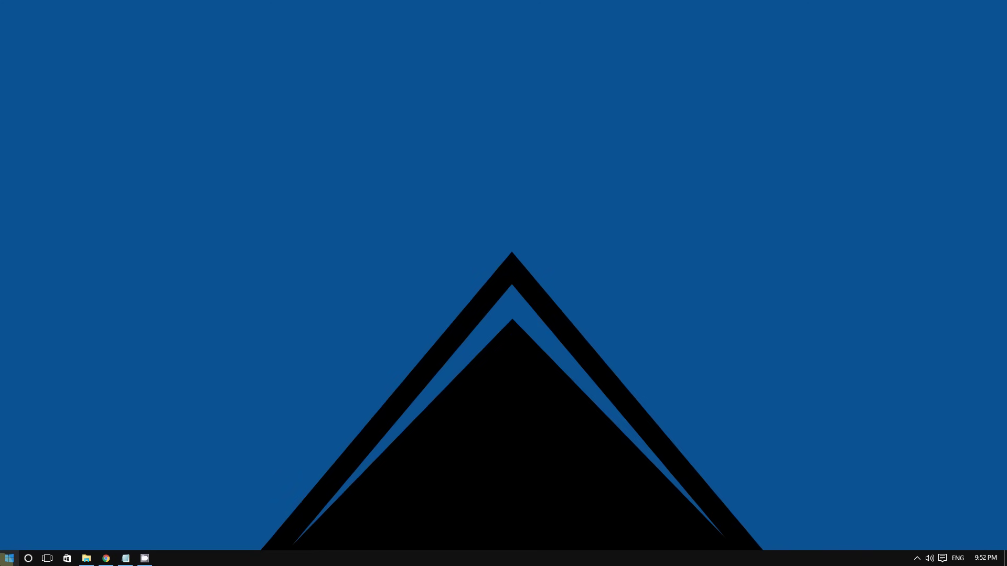
{"action": "left_click", "coordinate": [6, 557]}
{"action": "type", "text": "res"}
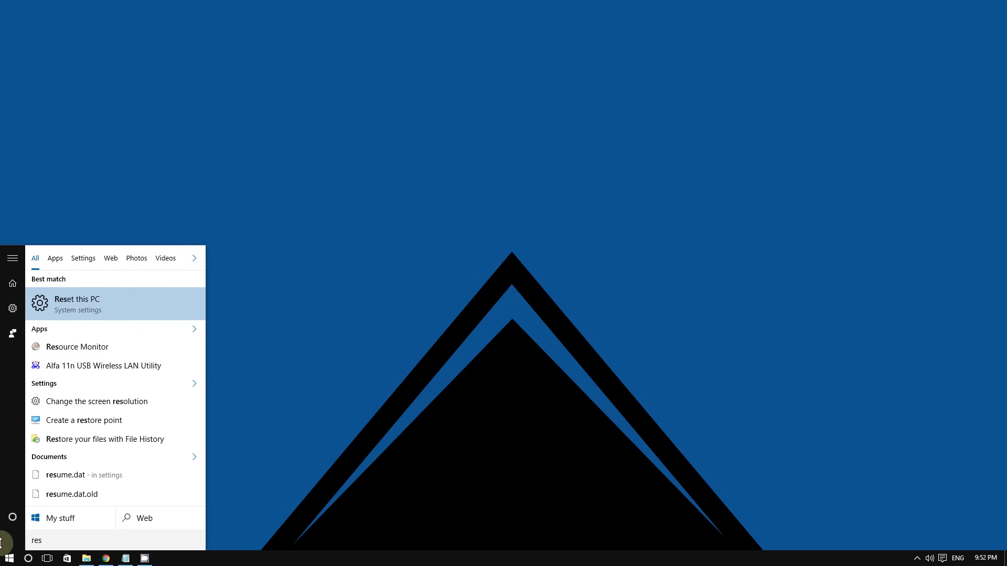
{"action": "left_click", "coordinate": [126, 314]}
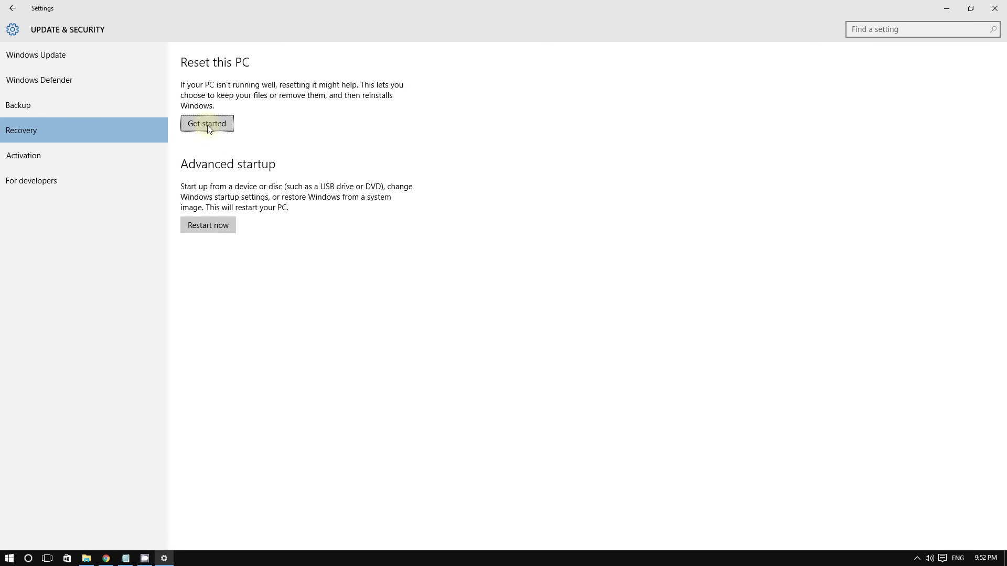
Choose Get started under Reset this PC to show Keep my files or Remove everything
{"action": "left_click", "coordinate": [207, 125]}
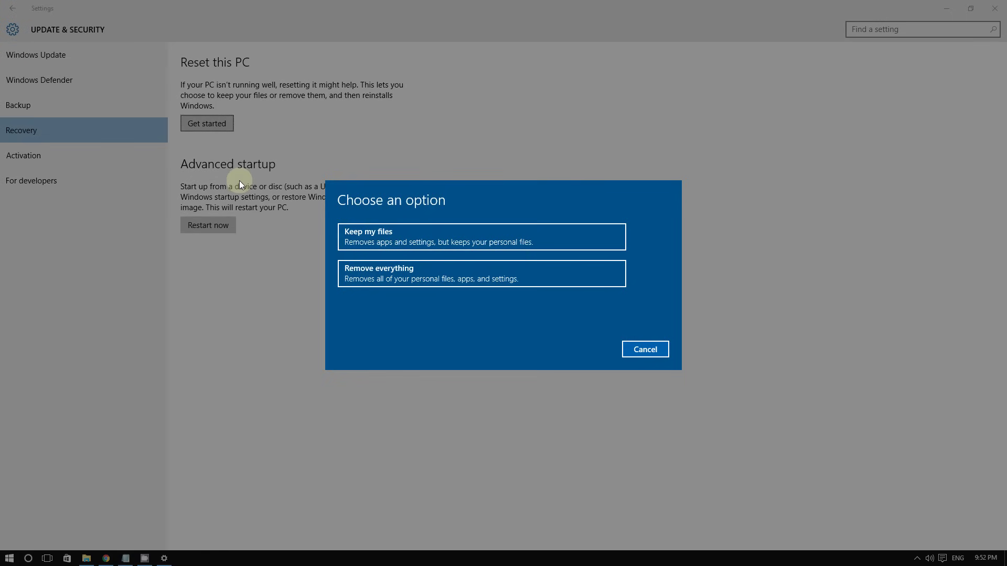